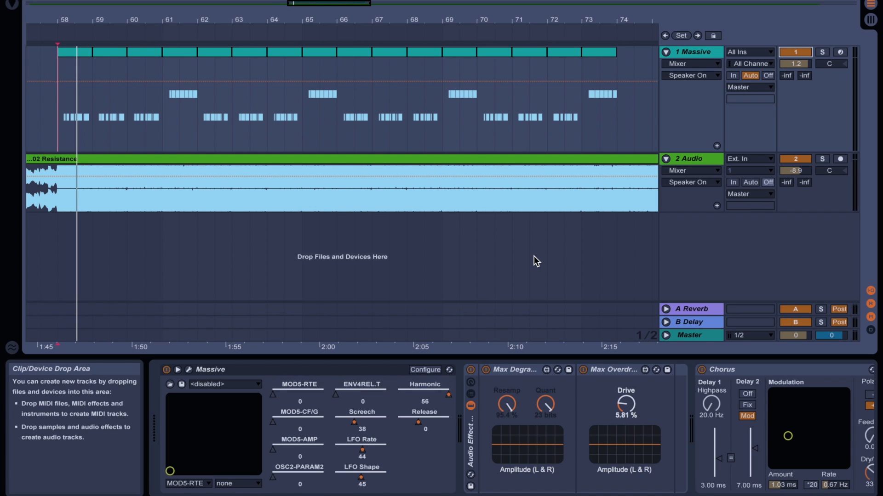
Play the arrangement with both tracks, mute the 2 Audio track and play 1 Massive on its own
click(797, 53)
key(space)
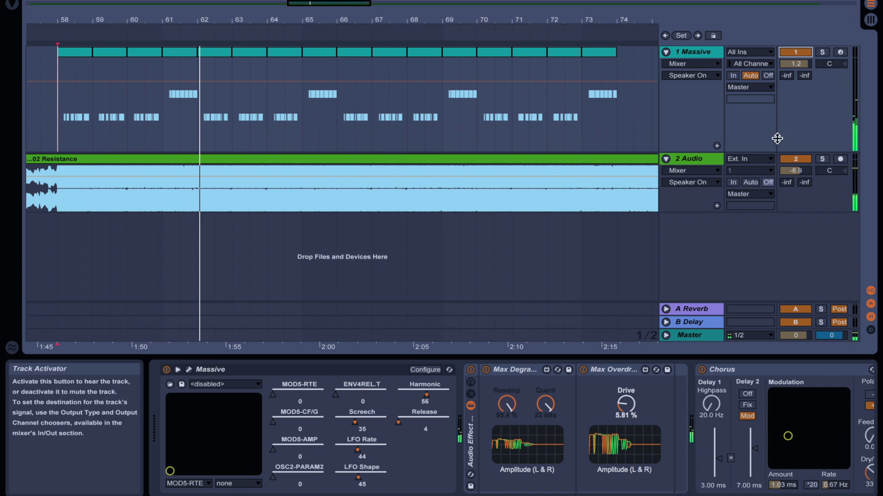
click(795, 170)
click(795, 158)
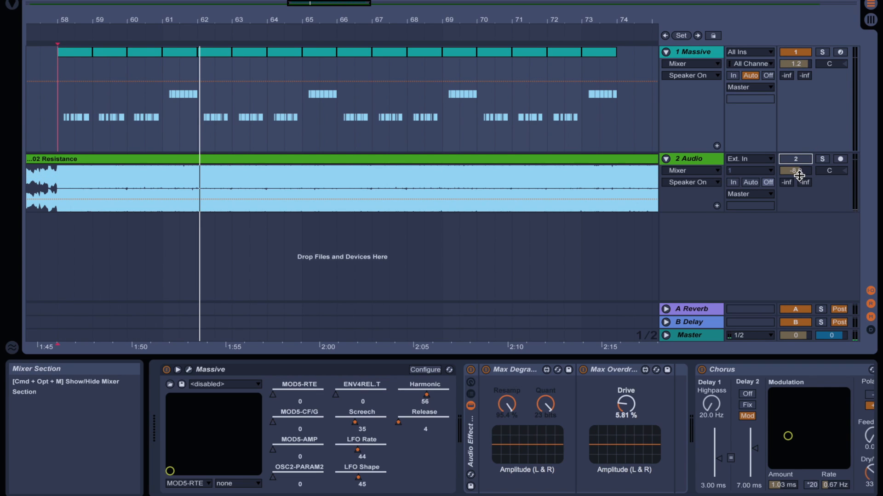
key(space)
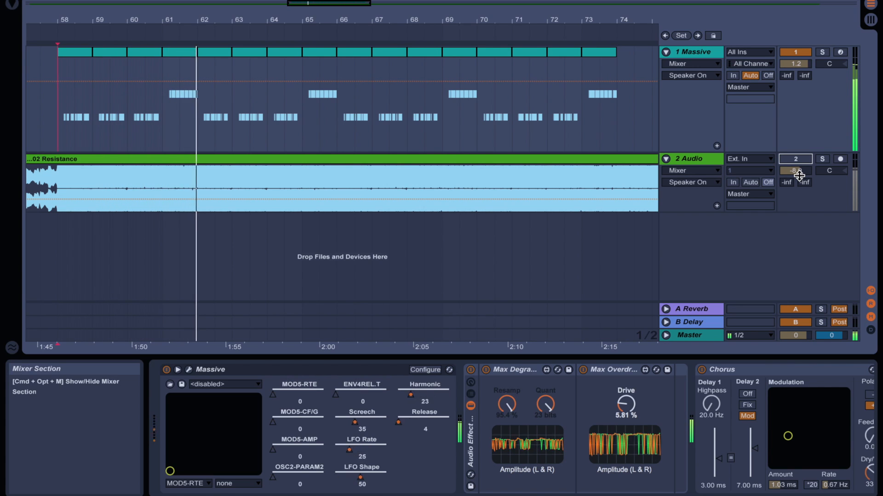
key(space)
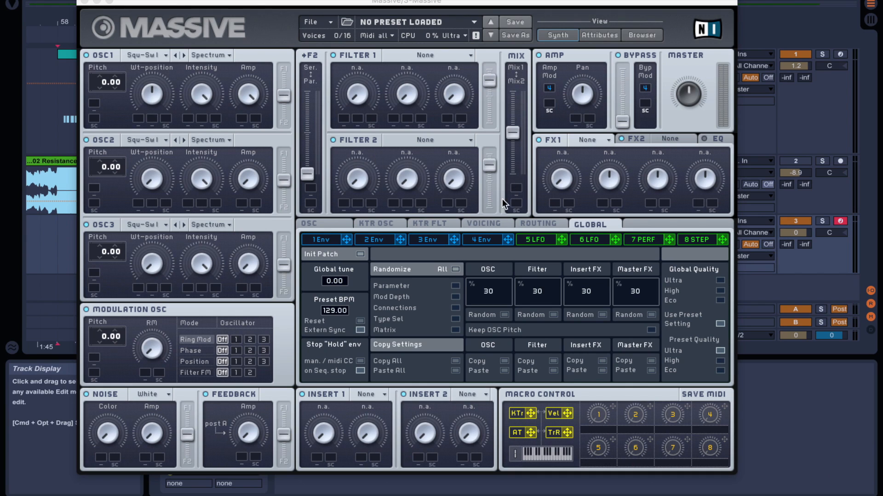
Initialize the patch and set OSC1 to the pulse-saw sync wavetable, with Pls-Saw Pos at minimum and Sync at about a quarter
click(360, 253)
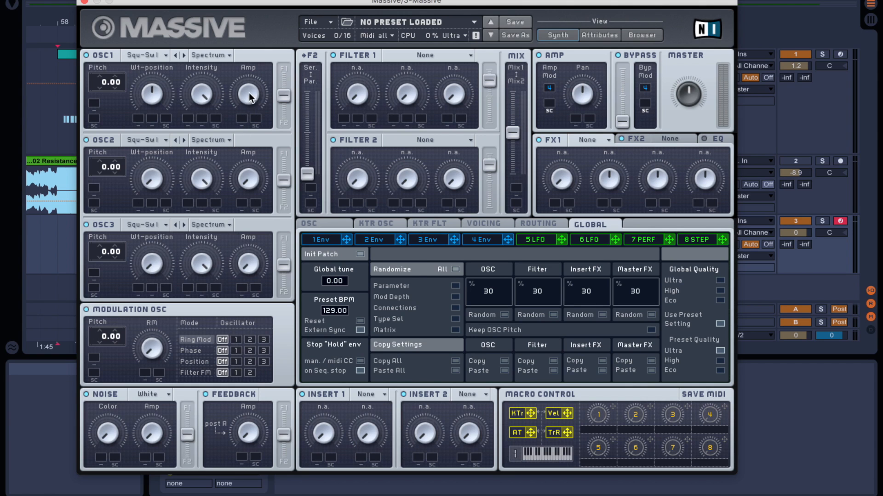
click(155, 54)
click(154, 78)
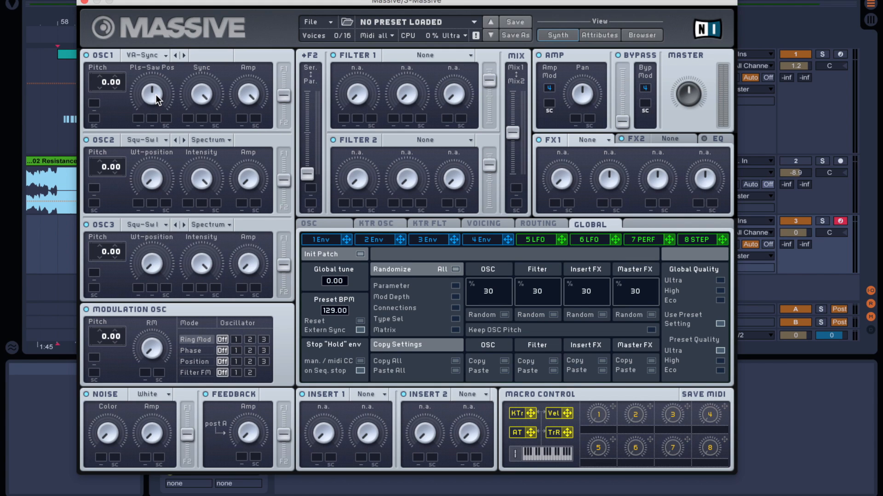
drag(155, 95, 124, 371)
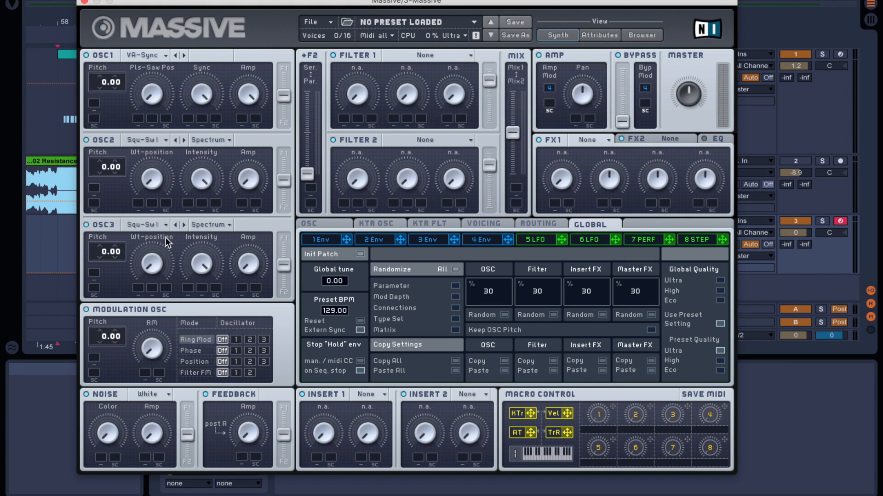
mouse_move(202, 94)
mouse_down()
mouse_move(196, 133)
mouse_move(195, 107)
mouse_up()
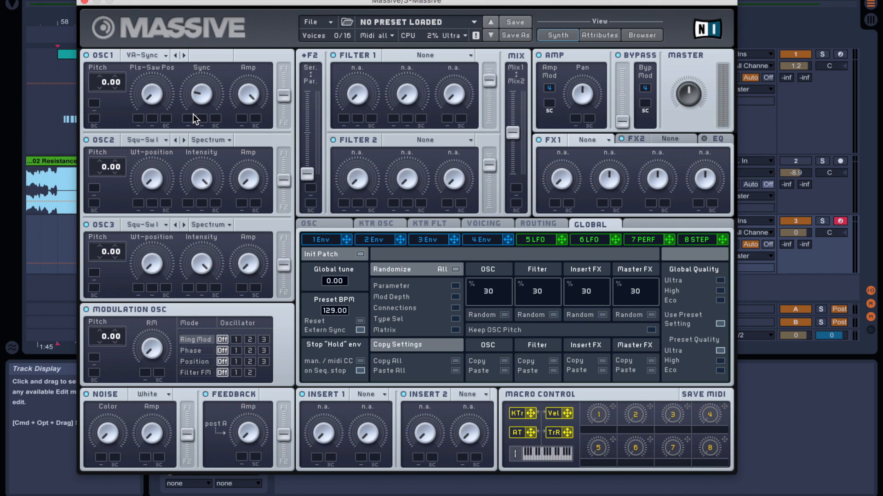
Set OSC2 to Pulse-Saw PWM with Pls-Saw Pos at maximum and Amp slightly above halfway
click(143, 140)
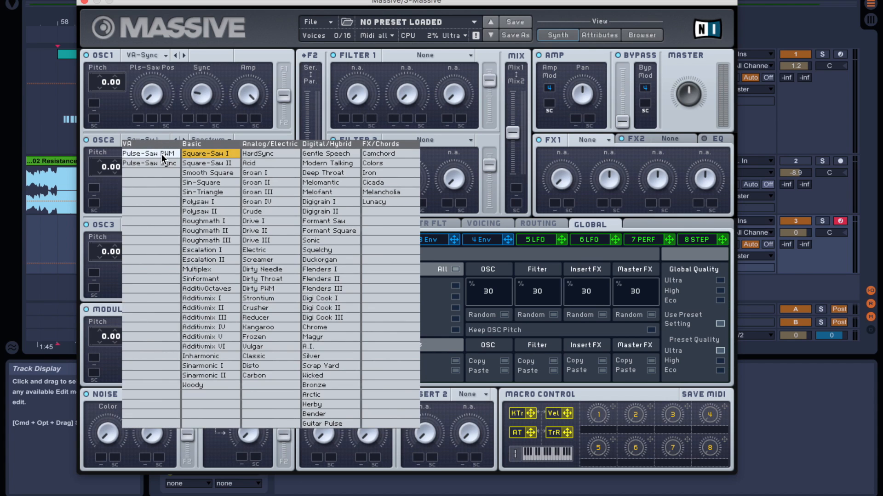
click(162, 154)
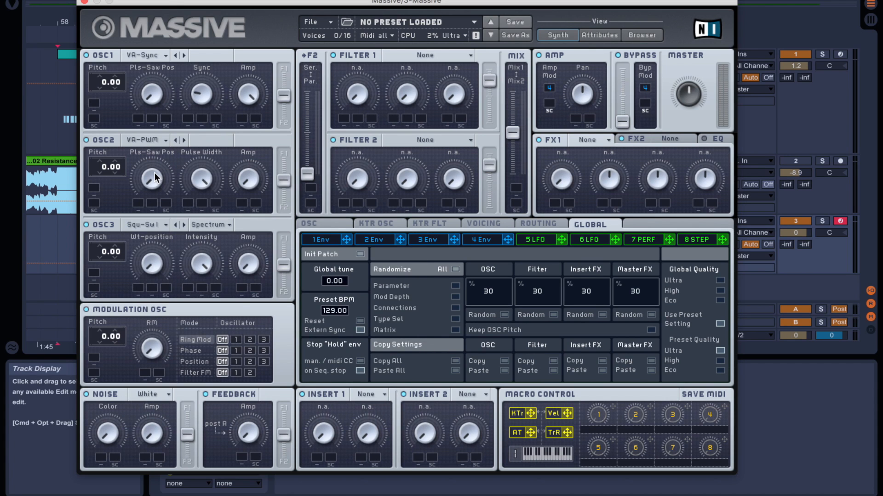
drag(155, 173, 159, 129)
drag(250, 182, 258, 118)
drag(250, 177, 280, 100)
drag(279, 101, 281, 98)
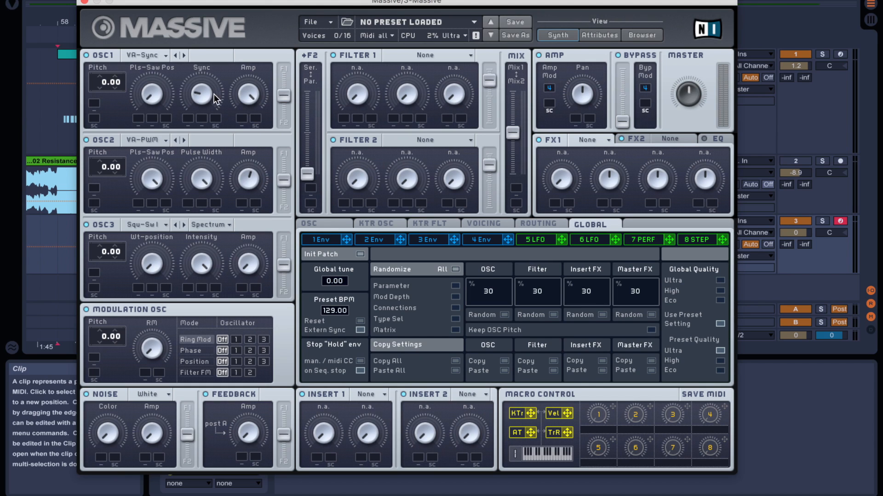
Load Classic Tube in FX1 with Dry/Wet at about 30% and Drive slightly above halfway
click(594, 142)
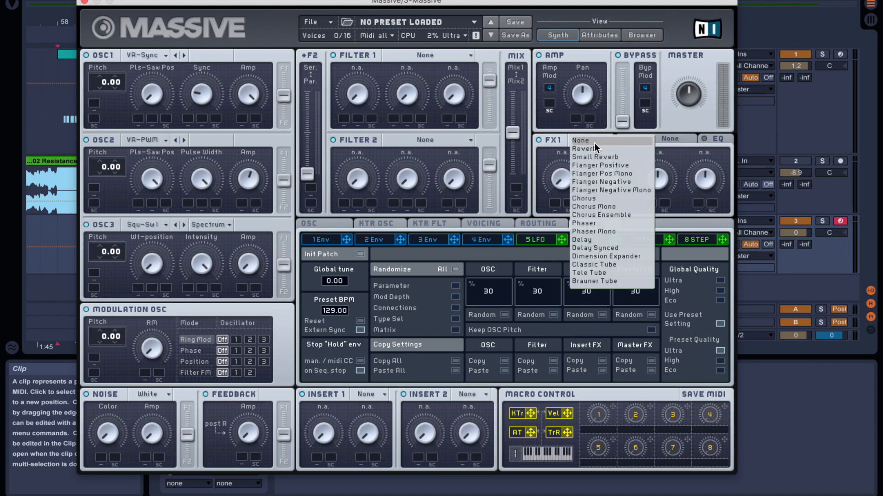
click(605, 266)
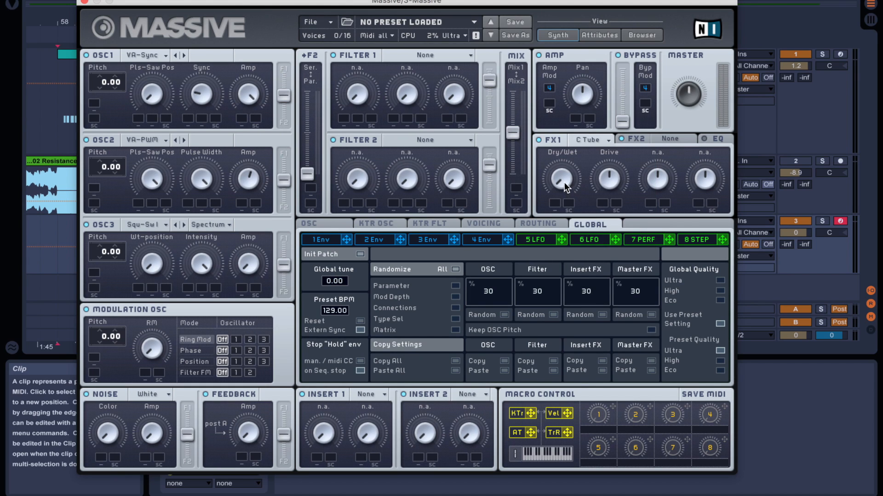
drag(563, 181, 558, 138)
drag(611, 179, 616, 178)
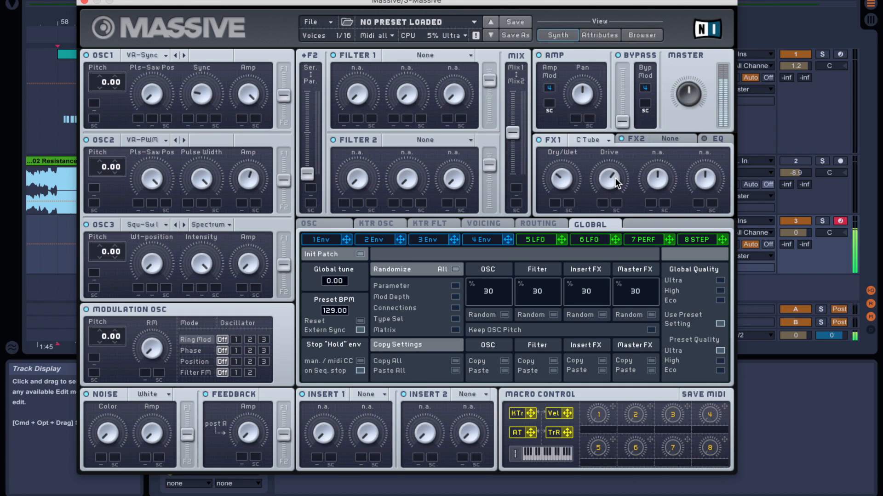
Load Dimension Expander in FX2 with Dry/Wet slightly below halfway and Size at about 80%
click(667, 139)
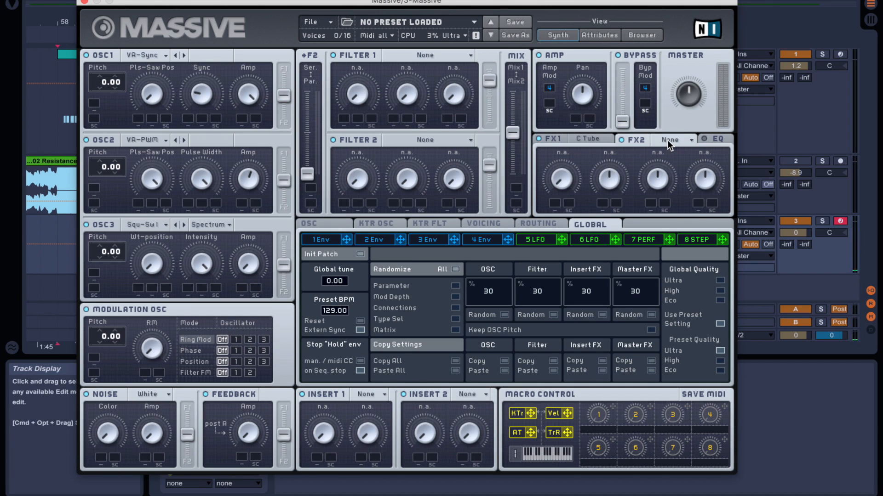
click(667, 139)
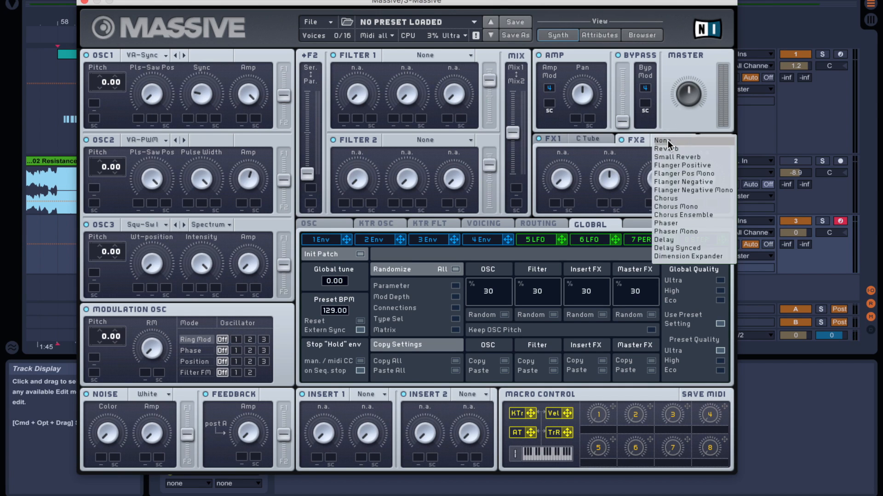
click(696, 257)
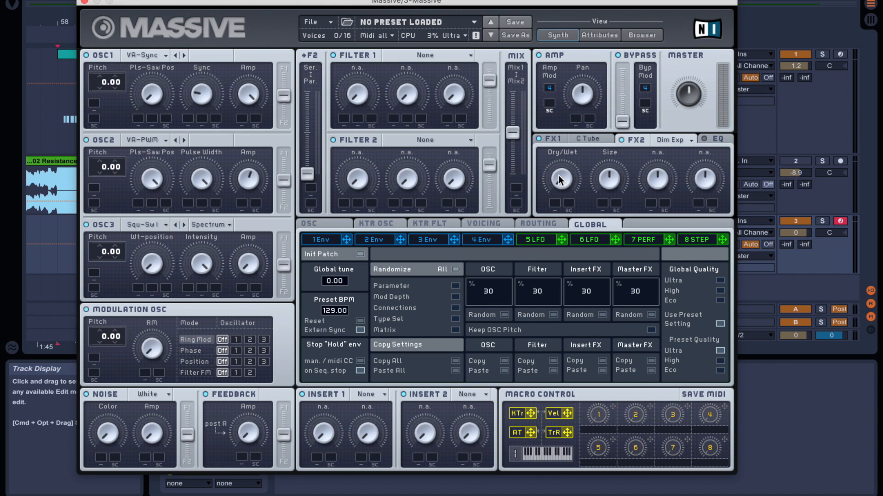
drag(557, 173, 565, 122)
drag(615, 180, 632, 145)
Modulate OSC1's Sync with LFO 5 over a small range and turn Sync down to its minimum
drag(561, 239, 189, 120)
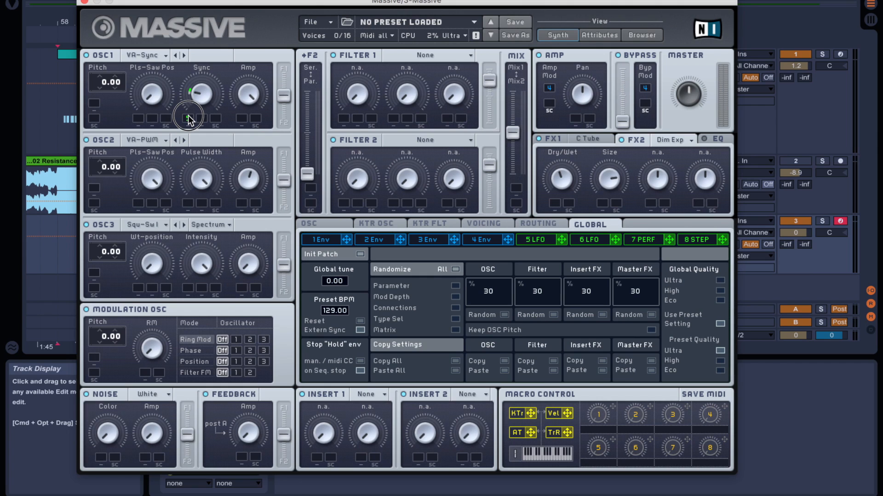
drag(188, 118, 189, 115)
drag(199, 104, 192, 142)
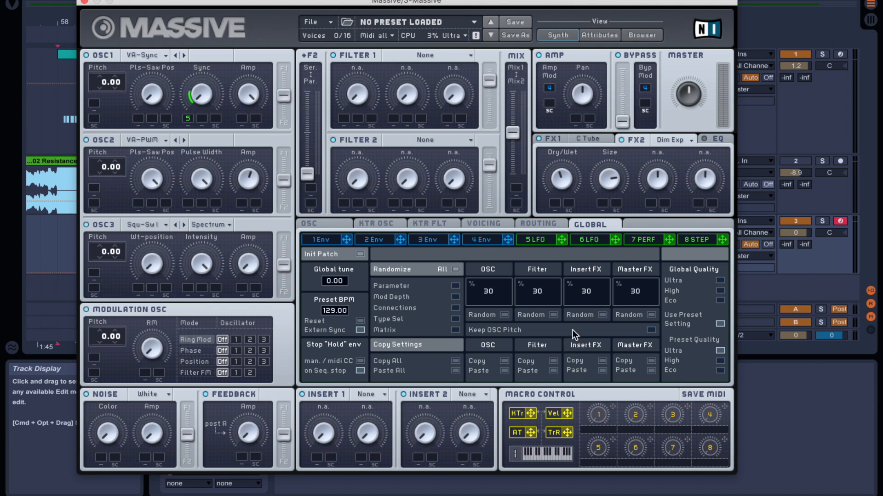
Assign macro 1 to OSC1's Sync over nearly the full range and name the macro Pitch
drag(615, 405, 357, 179)
drag(307, 135, 223, 53)
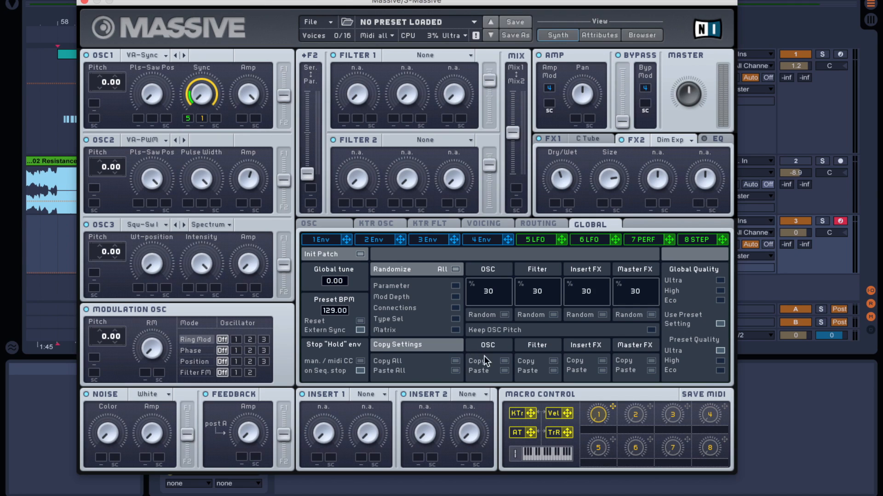
double_click(602, 428)
text(Pitch)
mouse_move(595, 414)
mouse_down()
mouse_move(617, 366)
mouse_move(595, 429)
mouse_up()
Assign macro 2 to the Rate of LFO 5 and name the macro LFO Rate
click(546, 239)
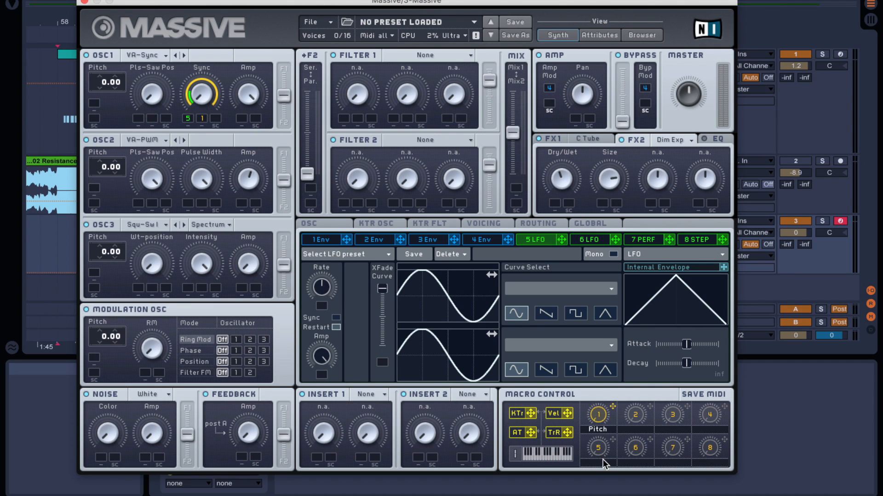
drag(644, 405, 335, 256)
text(O Rate)
key(Return)
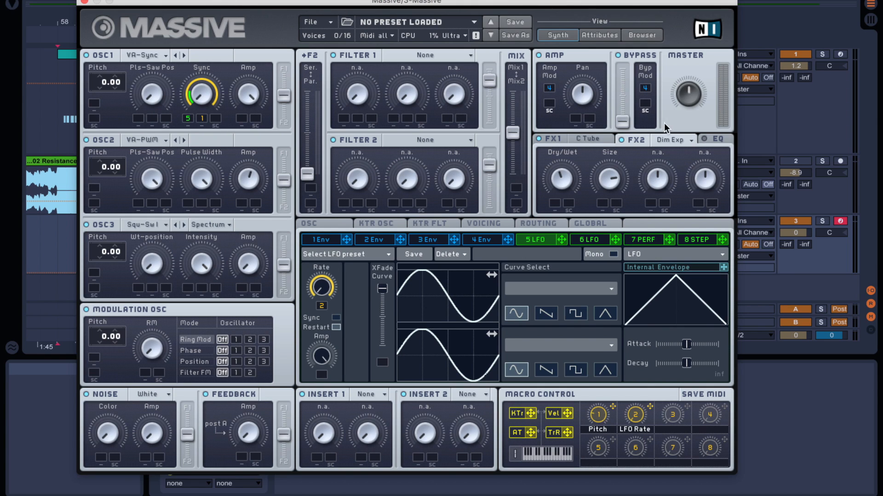
Lower LFO 5's XFade Curve fully, assign macro 3 to it and set the second curve to a sawtooth
drag(382, 289, 377, 368)
drag(439, 368, 382, 363)
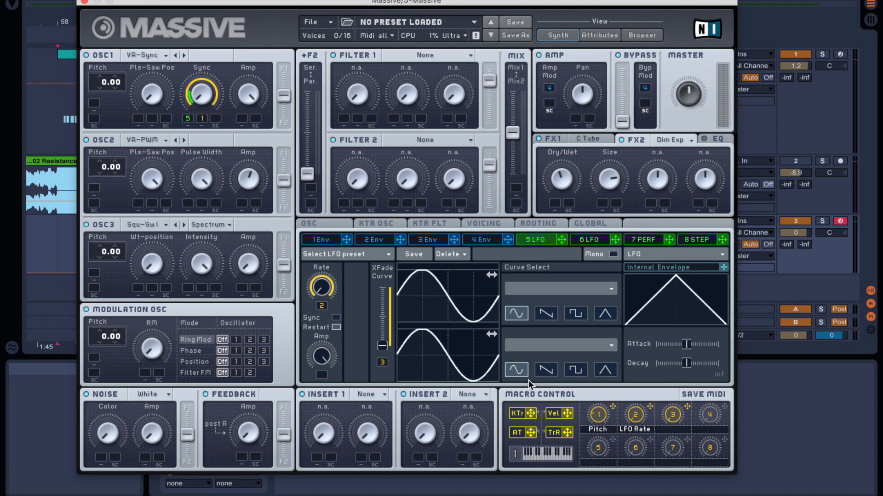
click(547, 371)
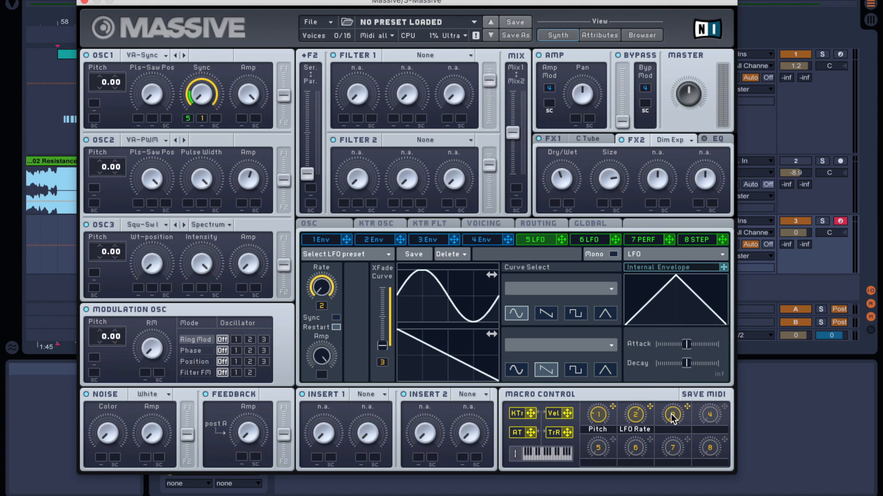
mouse_move(678, 405)
mouse_down()
mouse_move(690, 330)
mouse_move(695, 405)
mouse_up()
Assign macro 4 to LFO 5's Amp, naming macro 4 Harmonic and macro 3 Xfader
drag(725, 410, 321, 377)
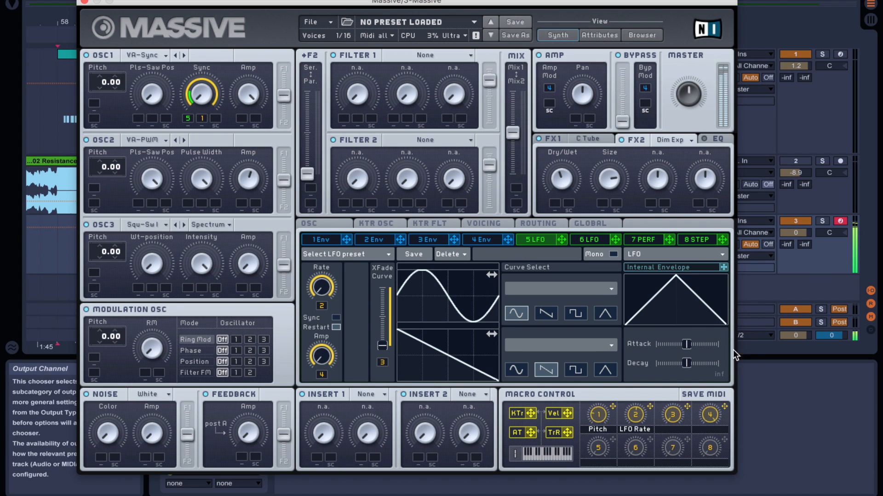
text(ic)
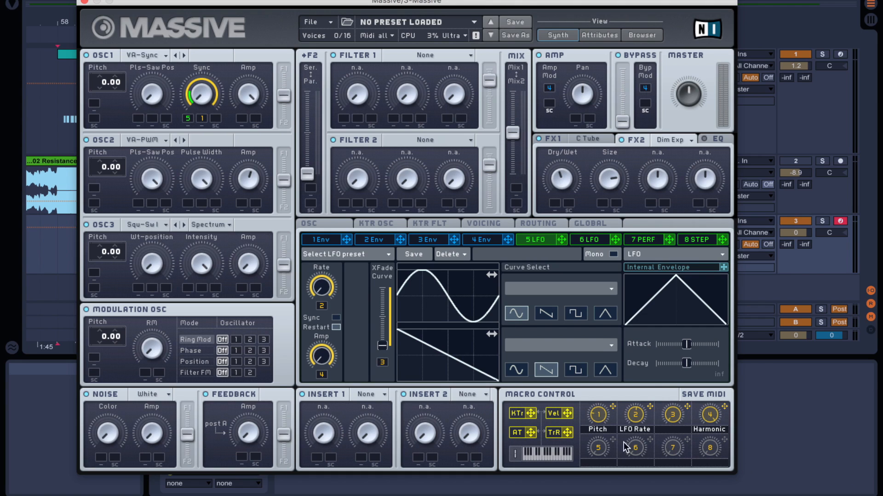
click(674, 429)
text(Xfader)
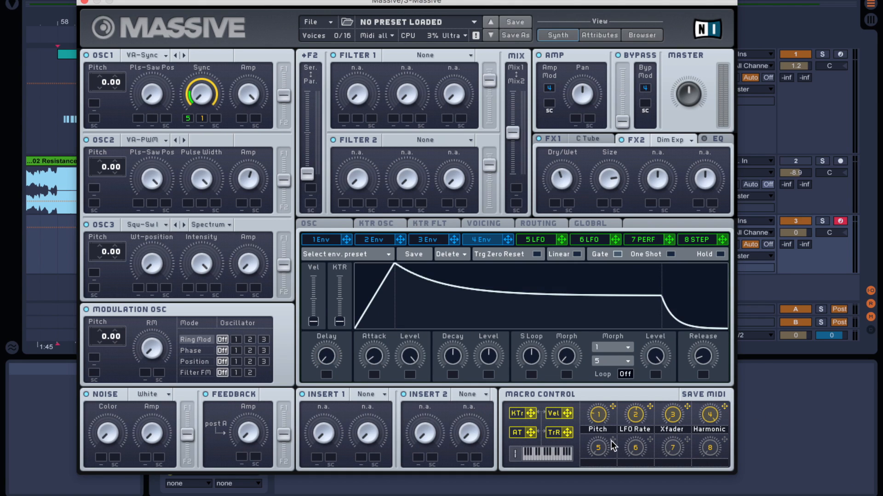
Assign macro 5 to the Release of envelope 4 and name the macro Release
drag(611, 442, 614, 436)
drag(698, 379, 702, 375)
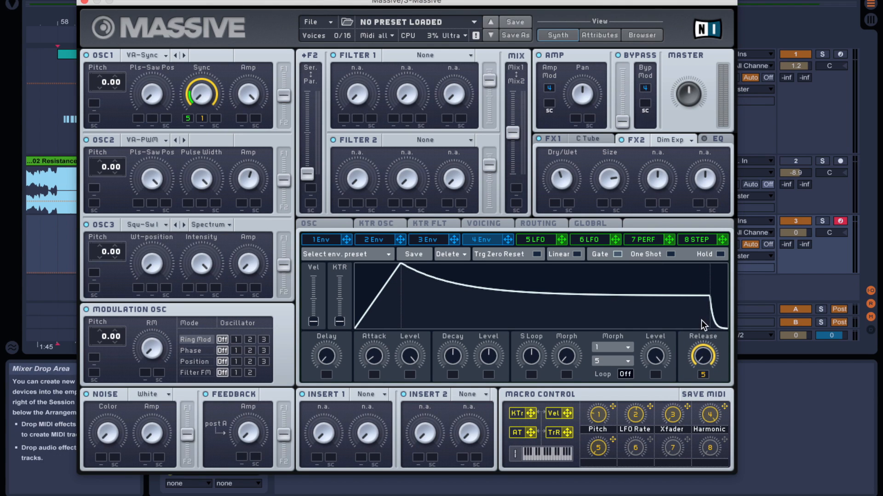
mouse_move(602, 450)
mouse_down()
mouse_move(613, 407)
mouse_move(610, 449)
mouse_up()
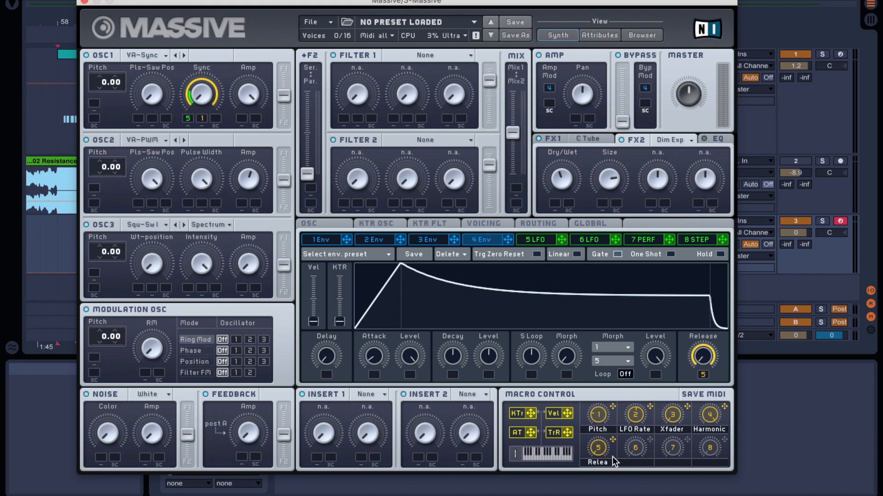
Set Insert 1 to the Clip effect and bypass and re-enable it to compare the sound
click(373, 395)
click(382, 460)
click(325, 397)
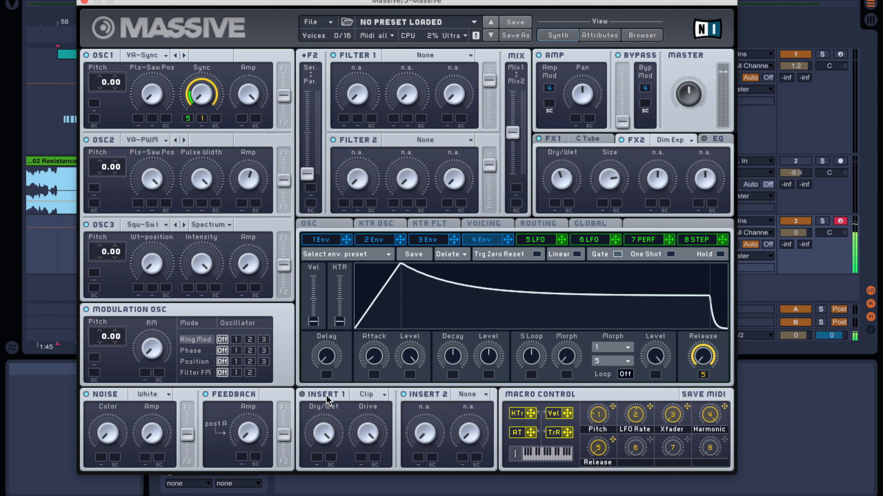
click(330, 397)
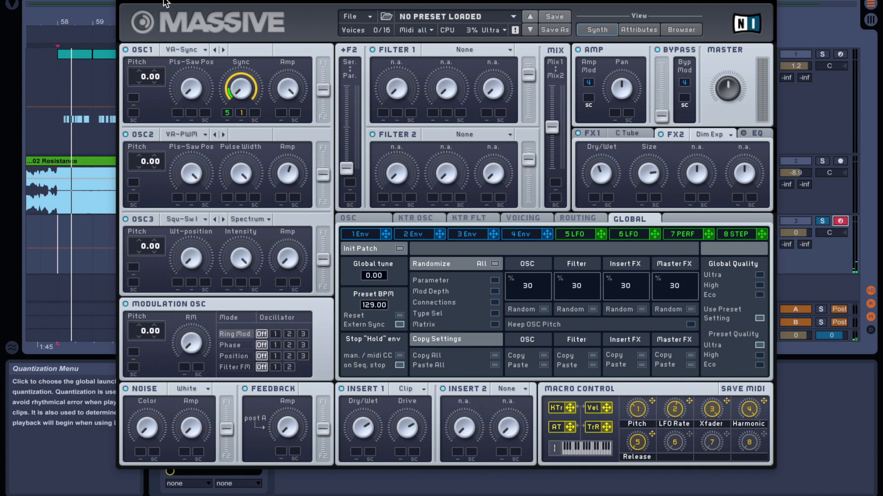
Close the Massive plug-in window, solo the 1 Massive track and play the arrangement
click(227, 115)
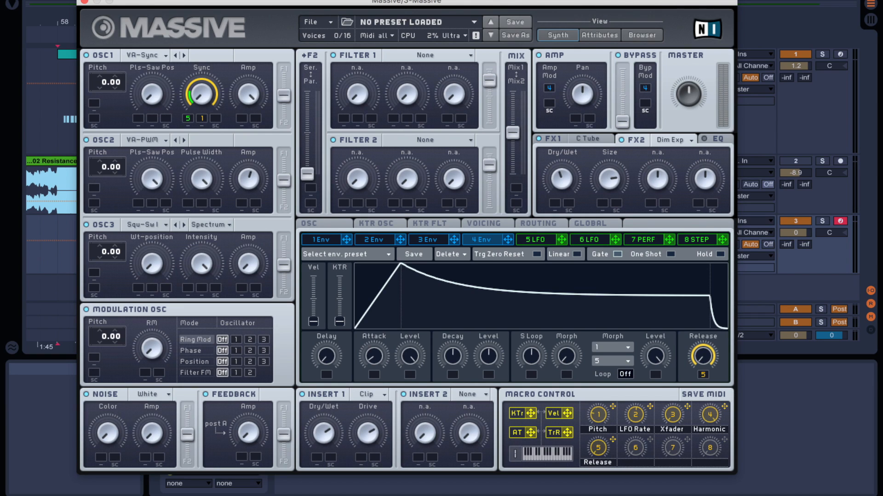
click(84, 2)
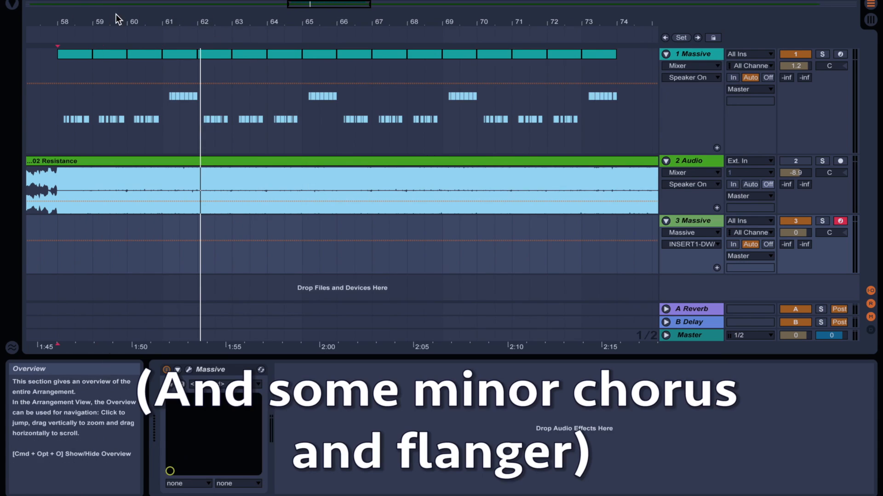
click(817, 57)
key(space)
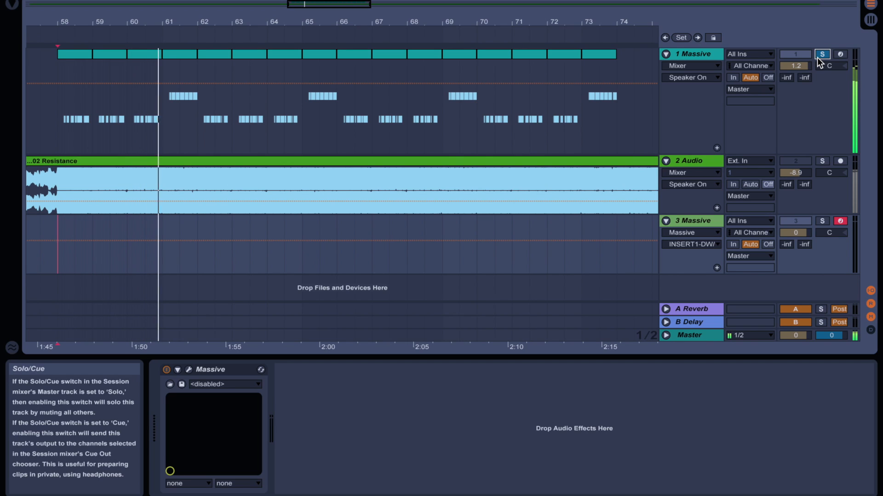
Unsolo 1 Massive, reactivate the 2 Audio track and play both together before stopping playback
click(822, 55)
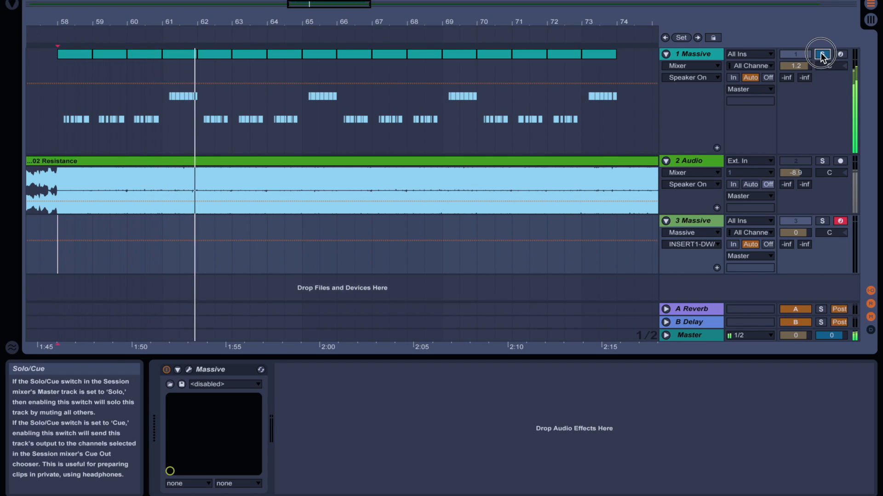
click(803, 161)
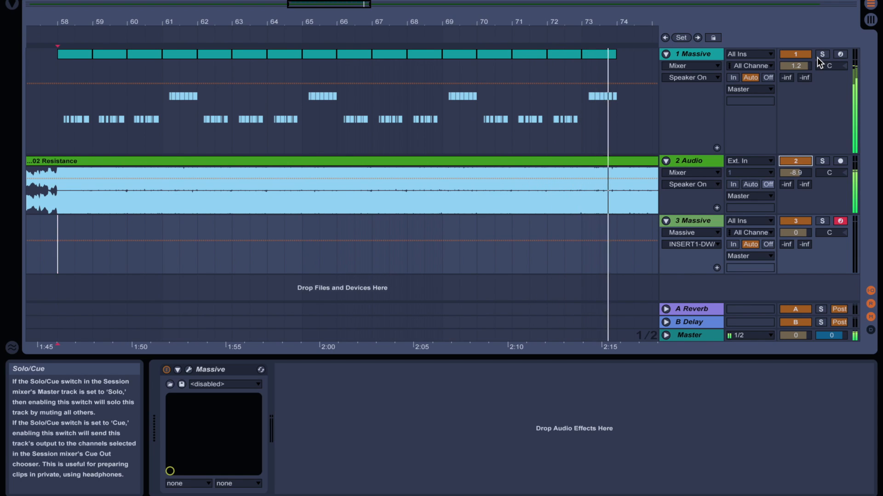
key(space)
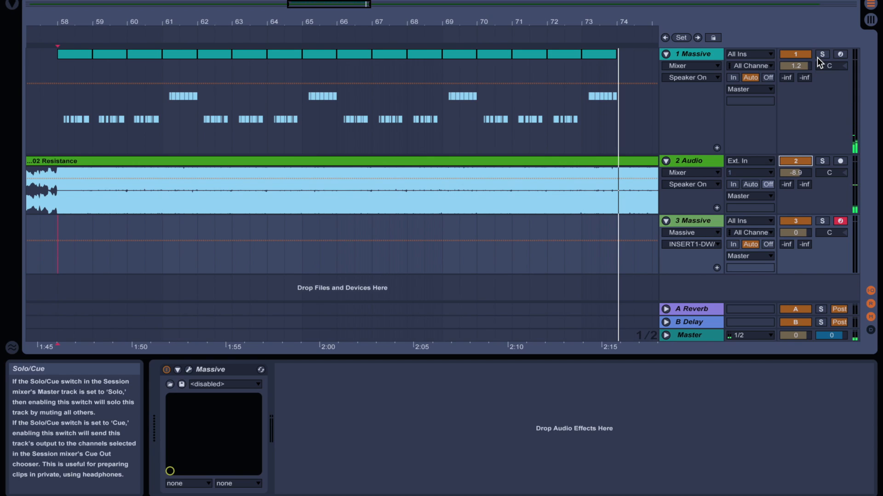